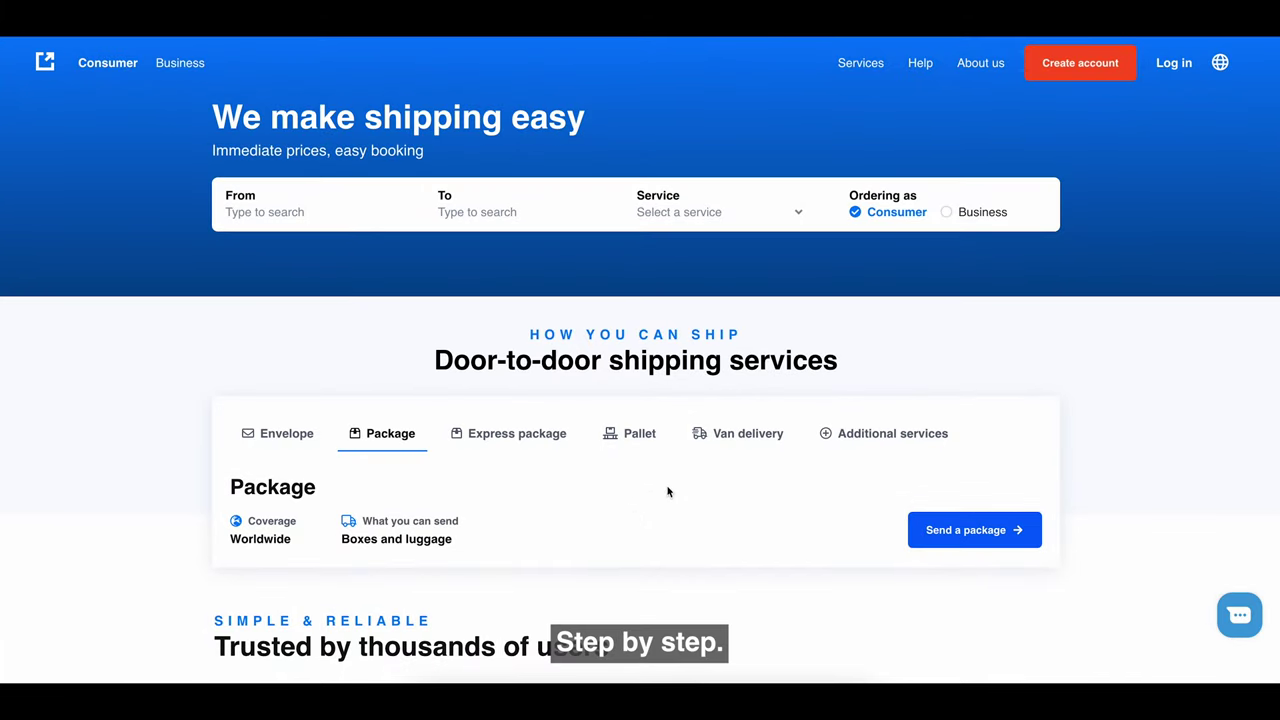
Log in to the Eurosender account with the account e-mail and password
{"action": "left_click", "coordinate": [1174, 66]}
{"action": "type", "text": ".com"}
{"action": "key", "text": "Tab"}
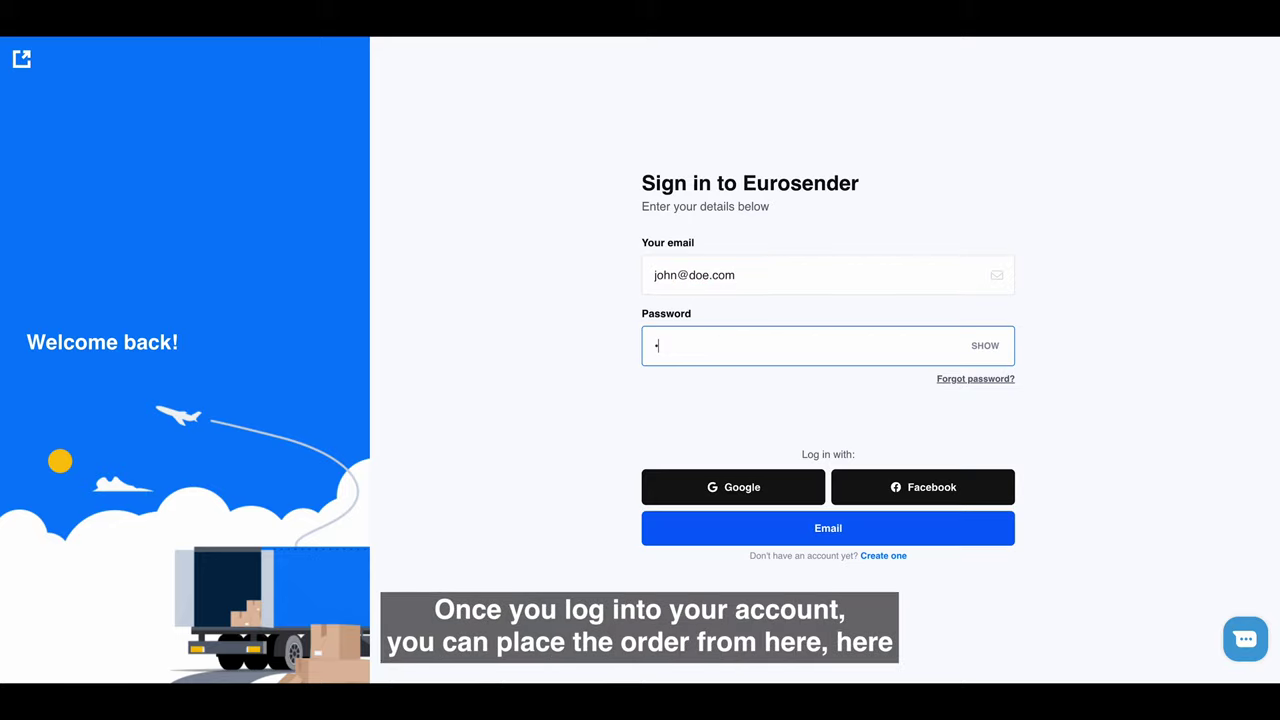
{"action": "type", "text": "password"}
{"action": "left_click", "coordinate": [782, 522]}
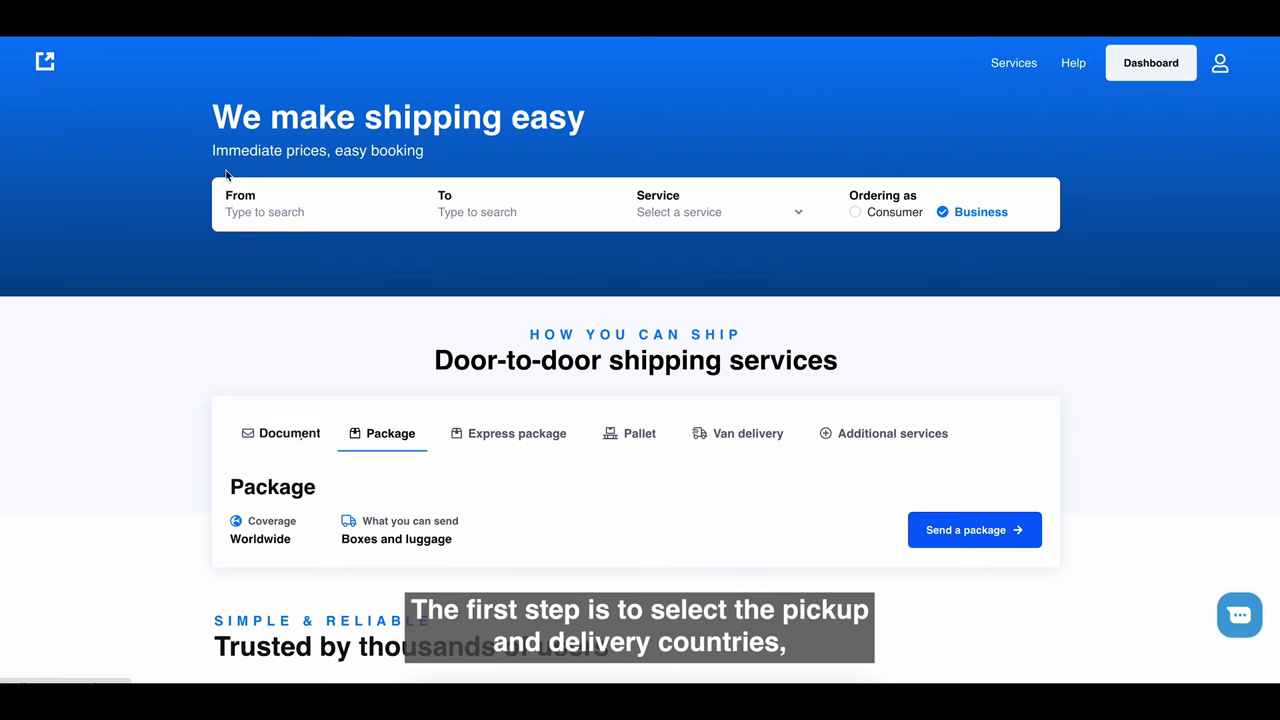
Set the shipping route from Croatia to Belgium and bring up the service choices
{"action": "left_click", "coordinate": [285, 217]}
{"action": "left_click", "coordinate": [255, 358]}
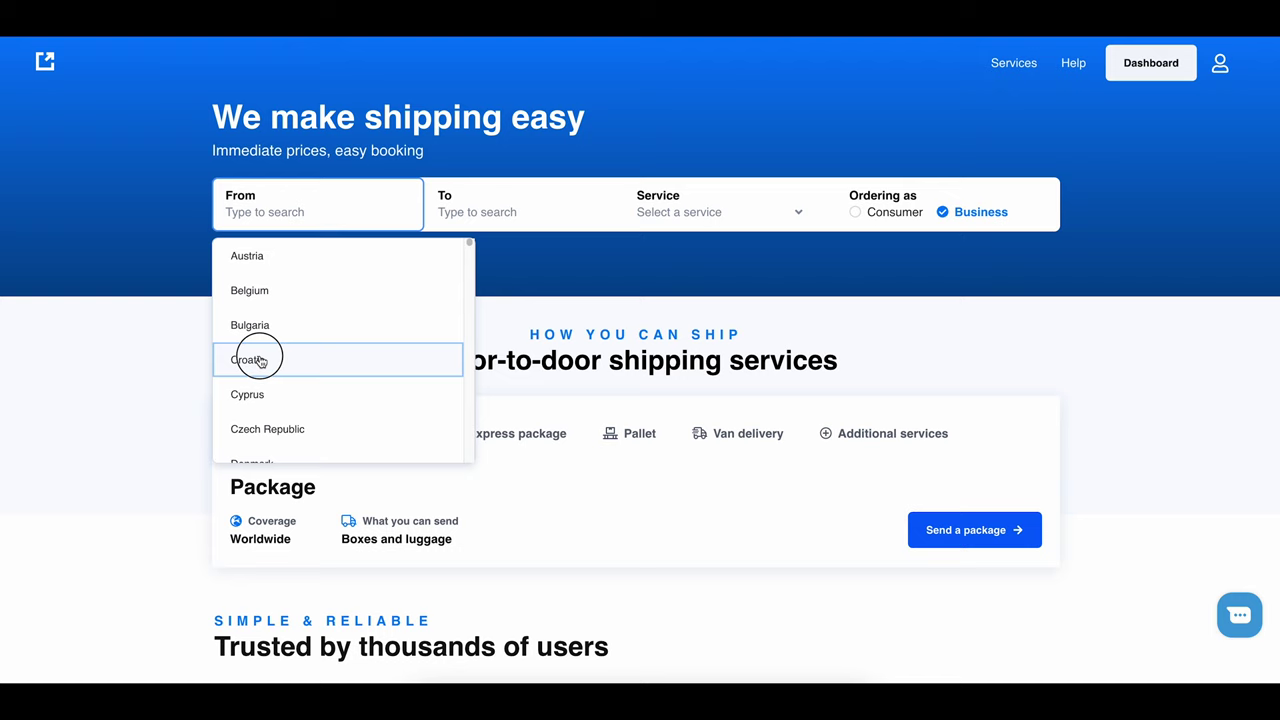
{"action": "left_click", "coordinate": [460, 222]}
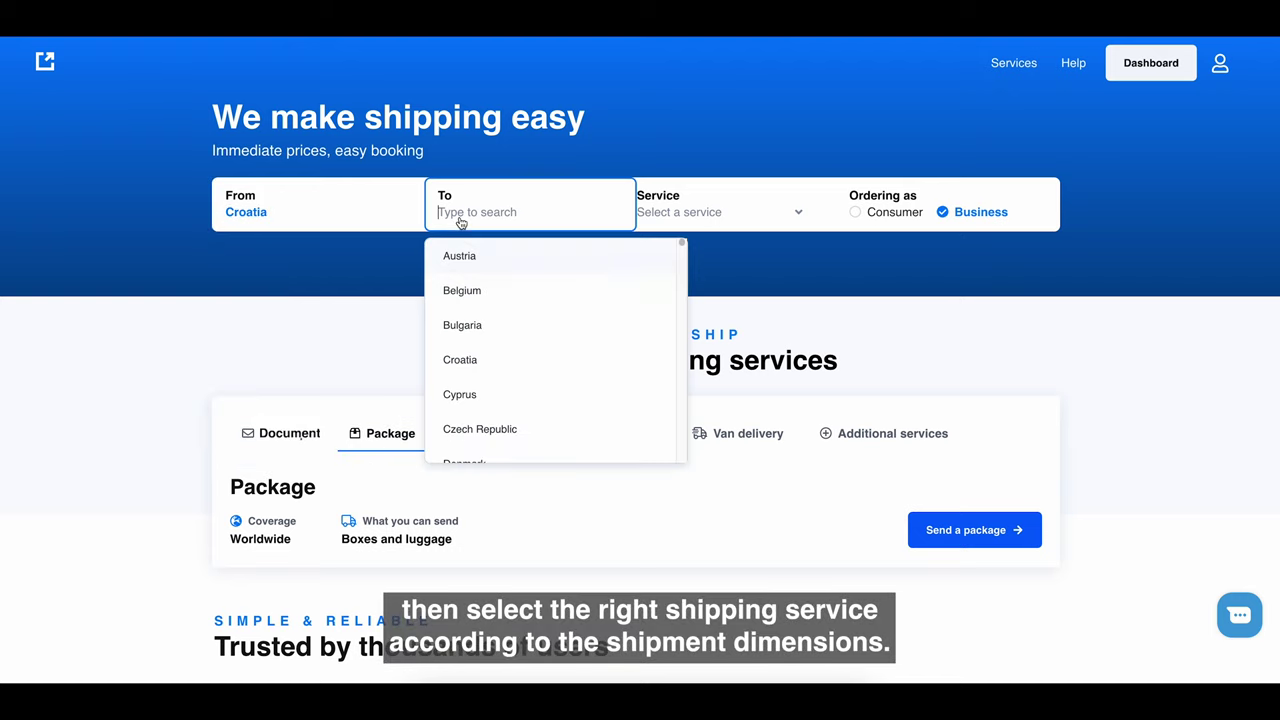
{"action": "left_click", "coordinate": [465, 294]}
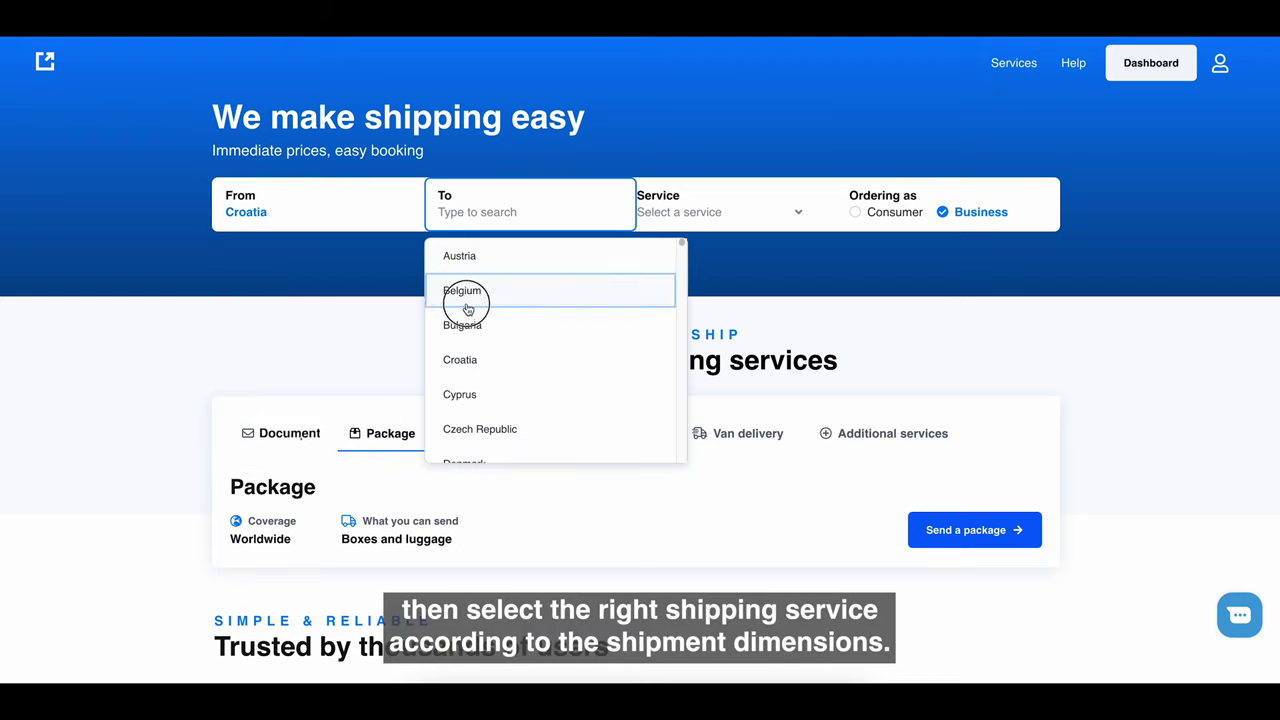
{"action": "left_click", "coordinate": [644, 212]}
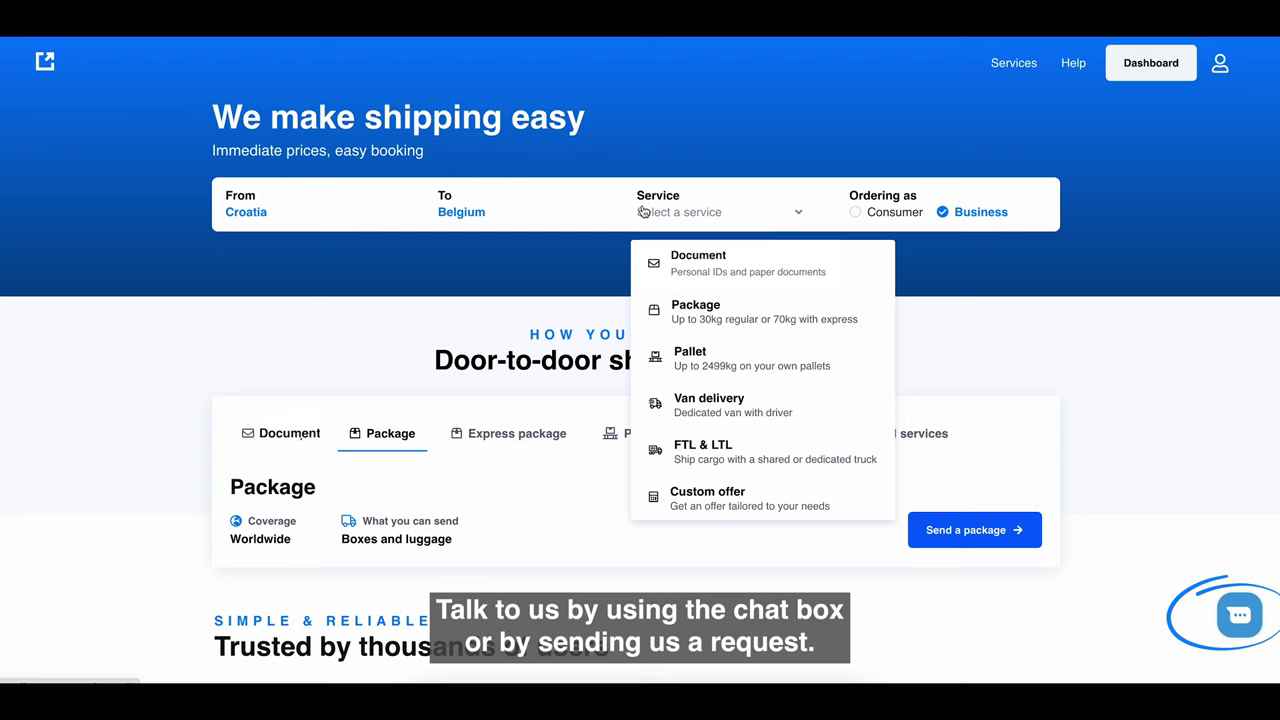
Book a Package shipment measuring 30×30×30 cm and weighing 2 kg
{"action": "left_click", "coordinate": [675, 311]}
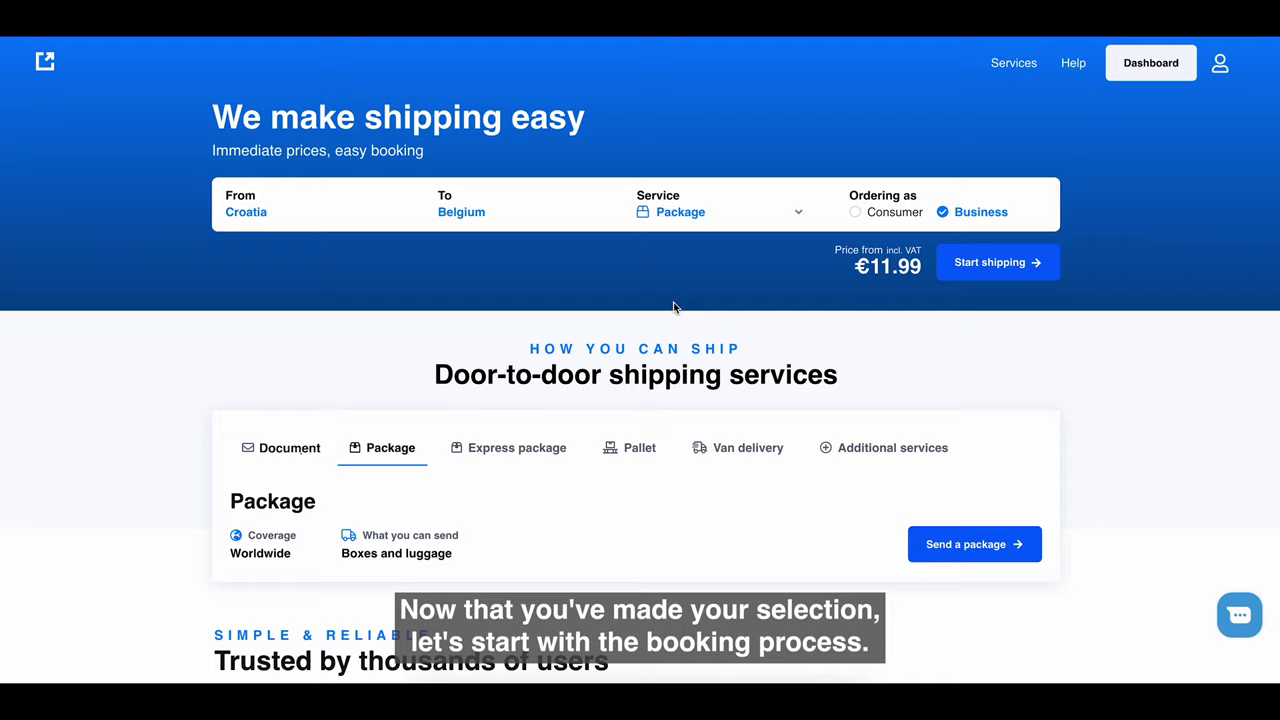
{"action": "left_click", "coordinate": [985, 265]}
{"action": "left_click", "coordinate": [372, 244]}
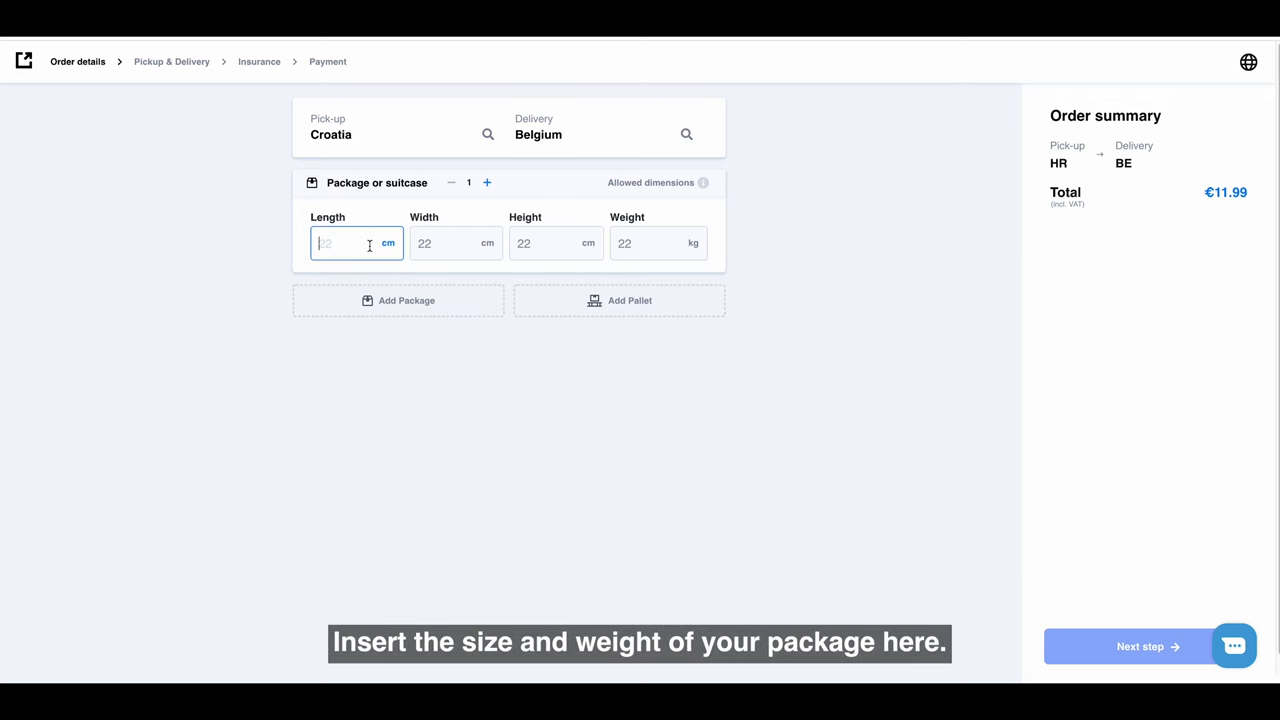
{"action": "type", "text": "30"}
{"action": "key", "text": "Tab"}
{"action": "type", "text": "30"}
{"action": "key", "text": "Tab"}
{"action": "type", "text": "3"}
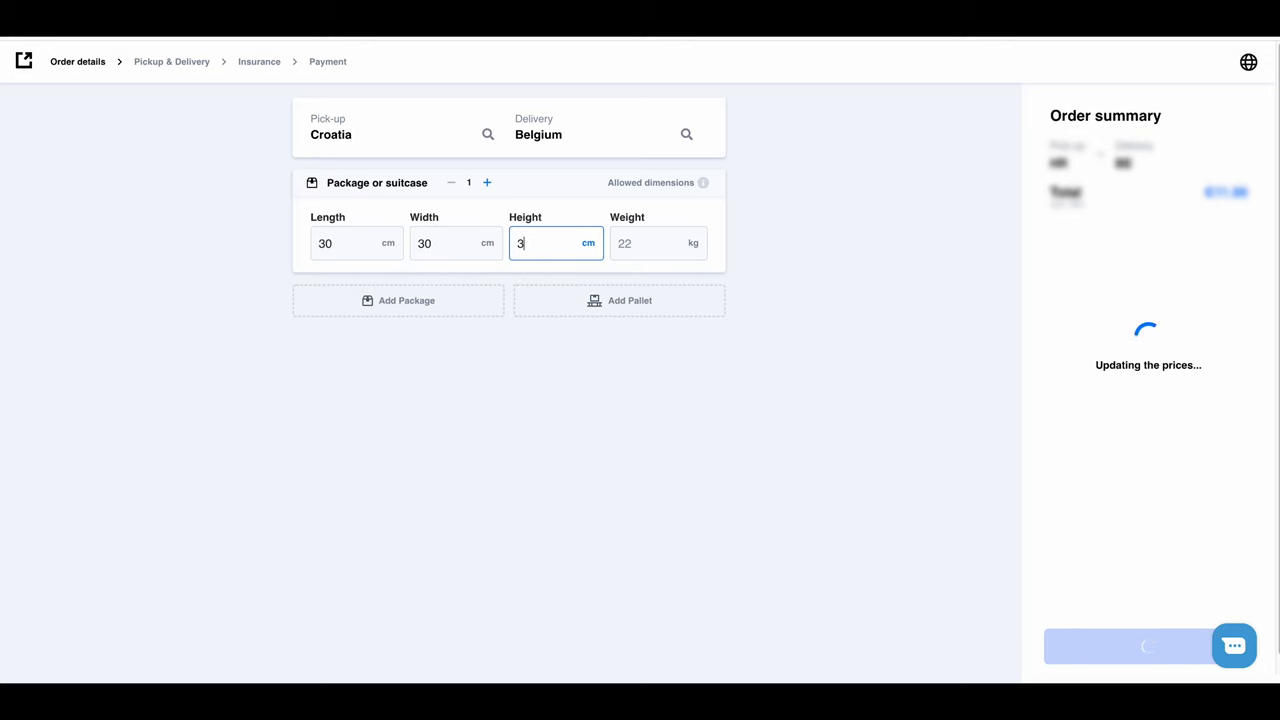
{"action": "type", "text": "0"}
{"action": "key", "text": "Tab"}
{"action": "type", "text": "2"}
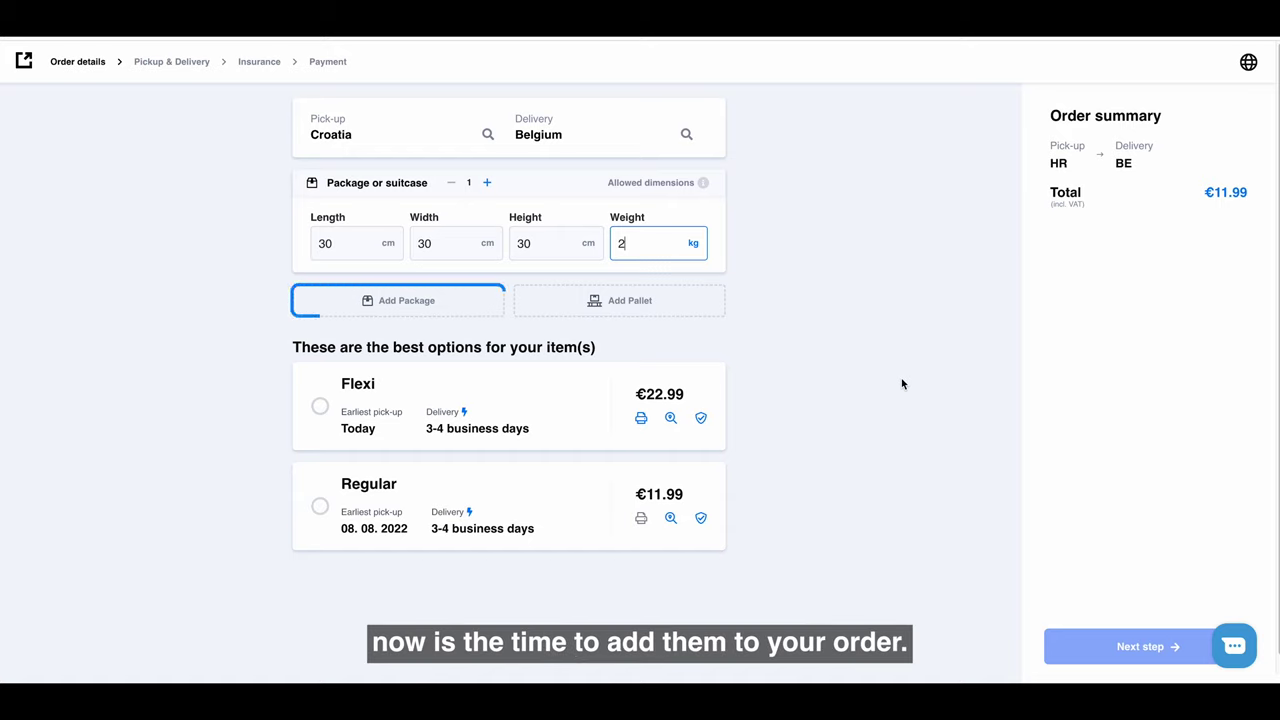
Choose Regular shipping and declare the contents as clothes with their value
{"action": "left_click", "coordinate": [455, 492]}
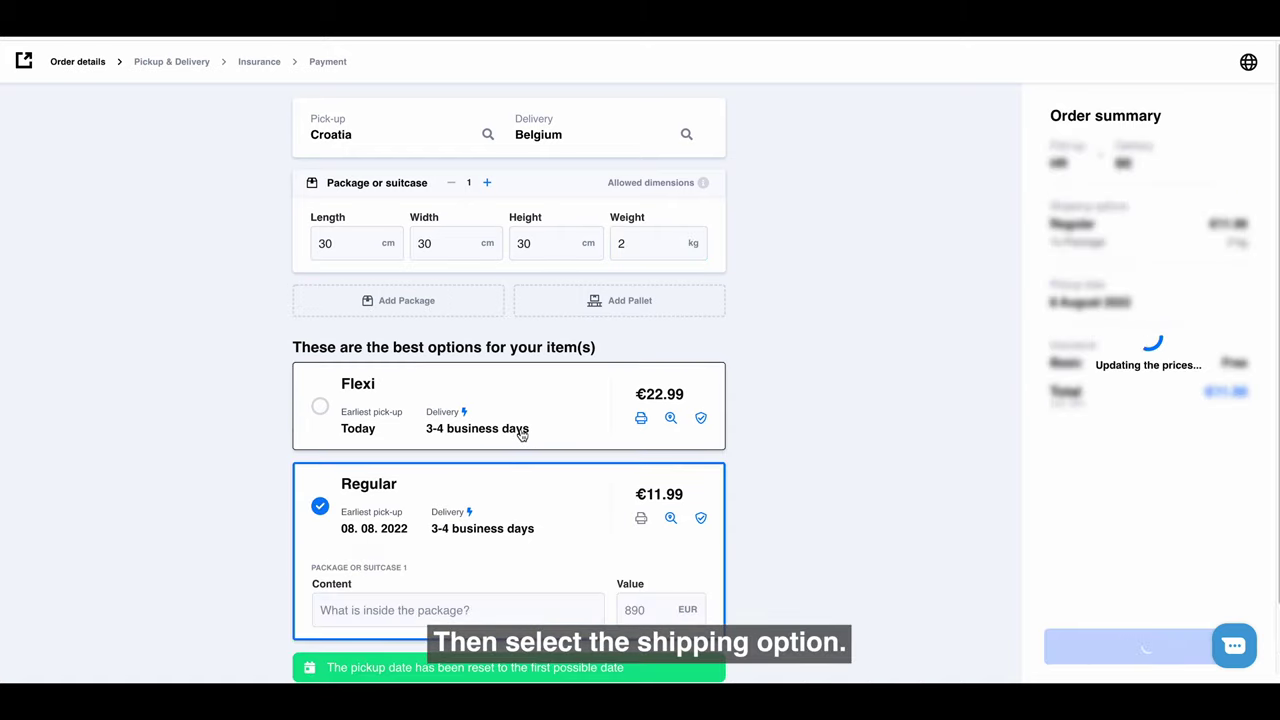
{"action": "left_click", "coordinate": [446, 605]}
{"action": "type", "text": "clothes"}
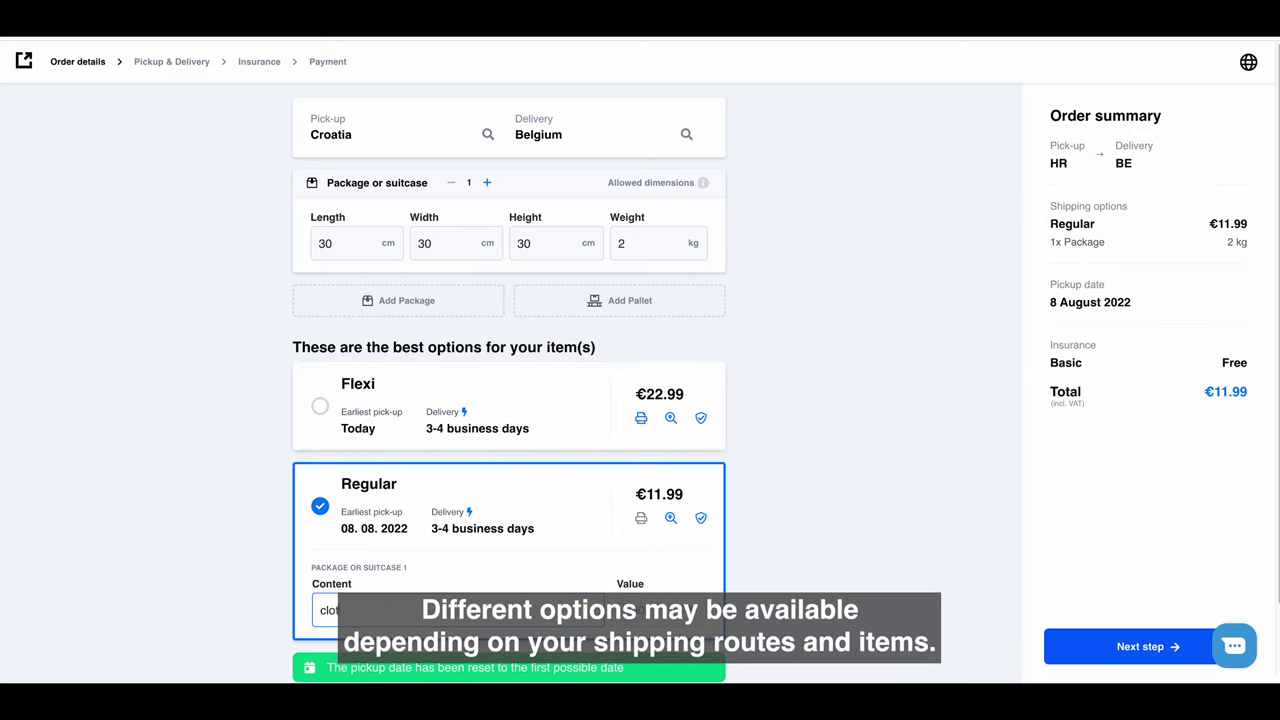
{"action": "key", "text": "Tab"}
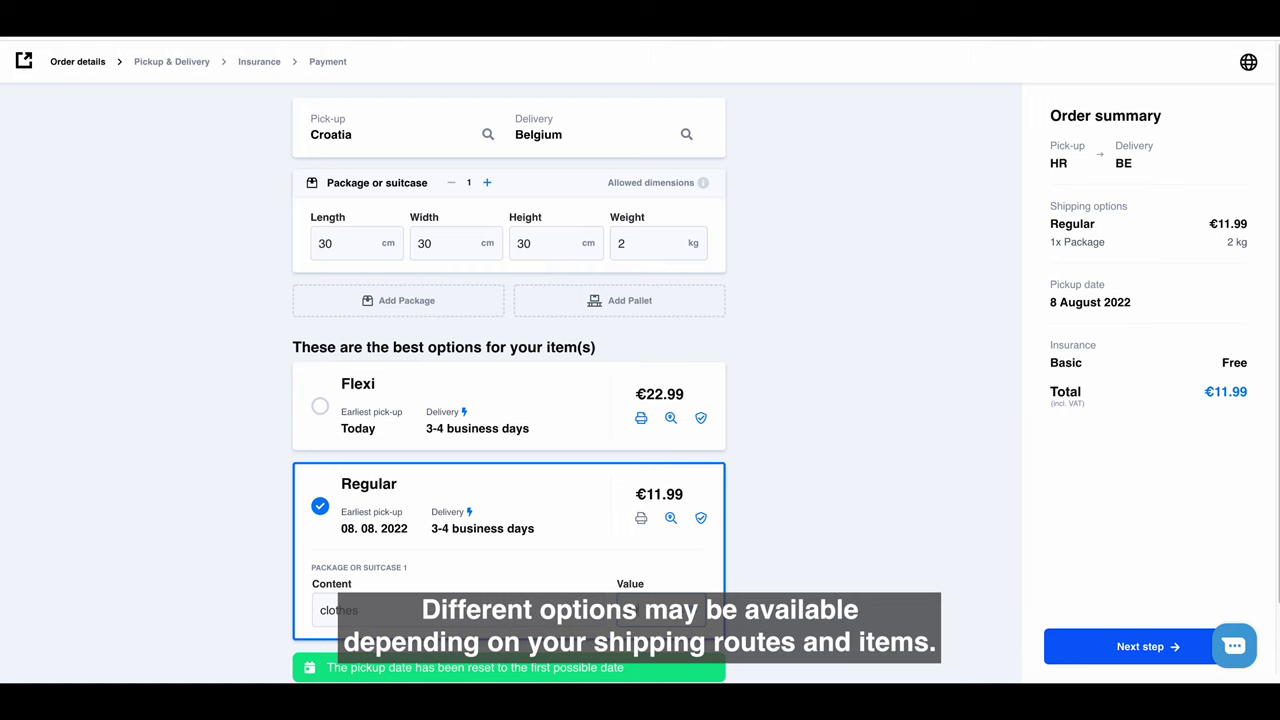
{"action": "type", "text": "5"}
{"action": "type", "text": "00"}
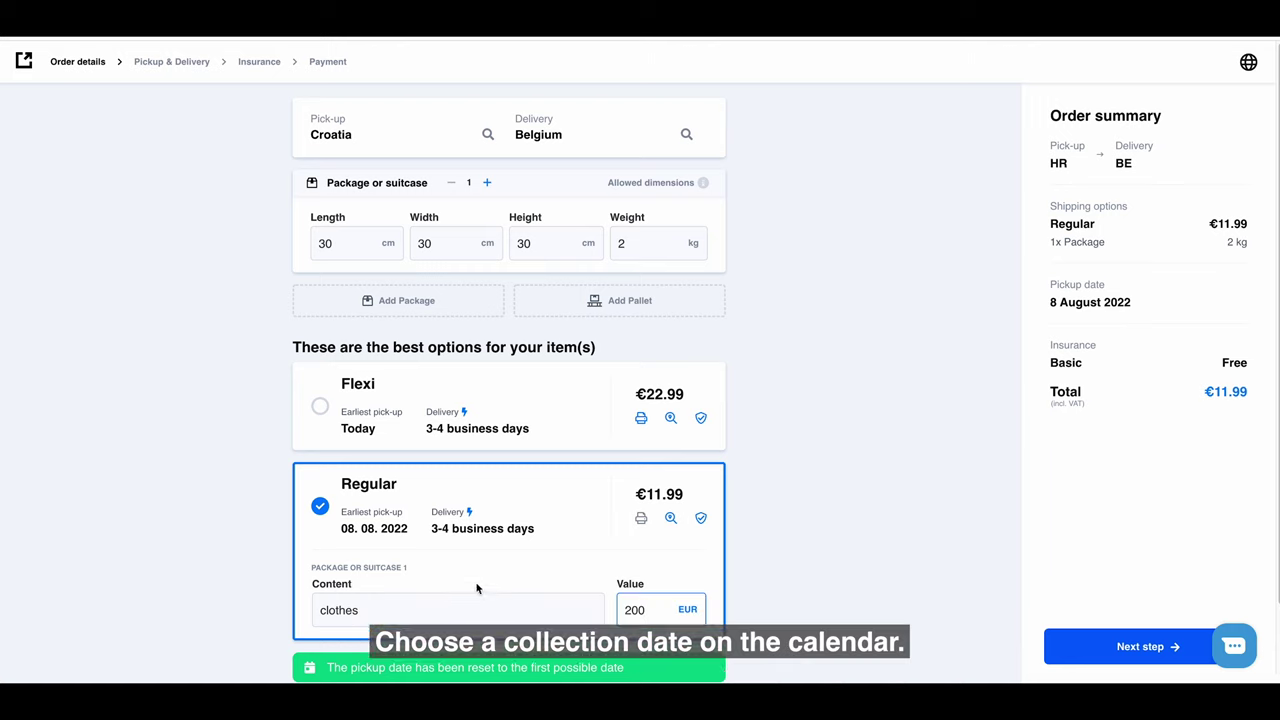
Keep 8 August 2022 as the pickup date
{"action": "scroll", "coordinate": [480, 584], "scroll_direction": "down", "scroll_amount": 2}
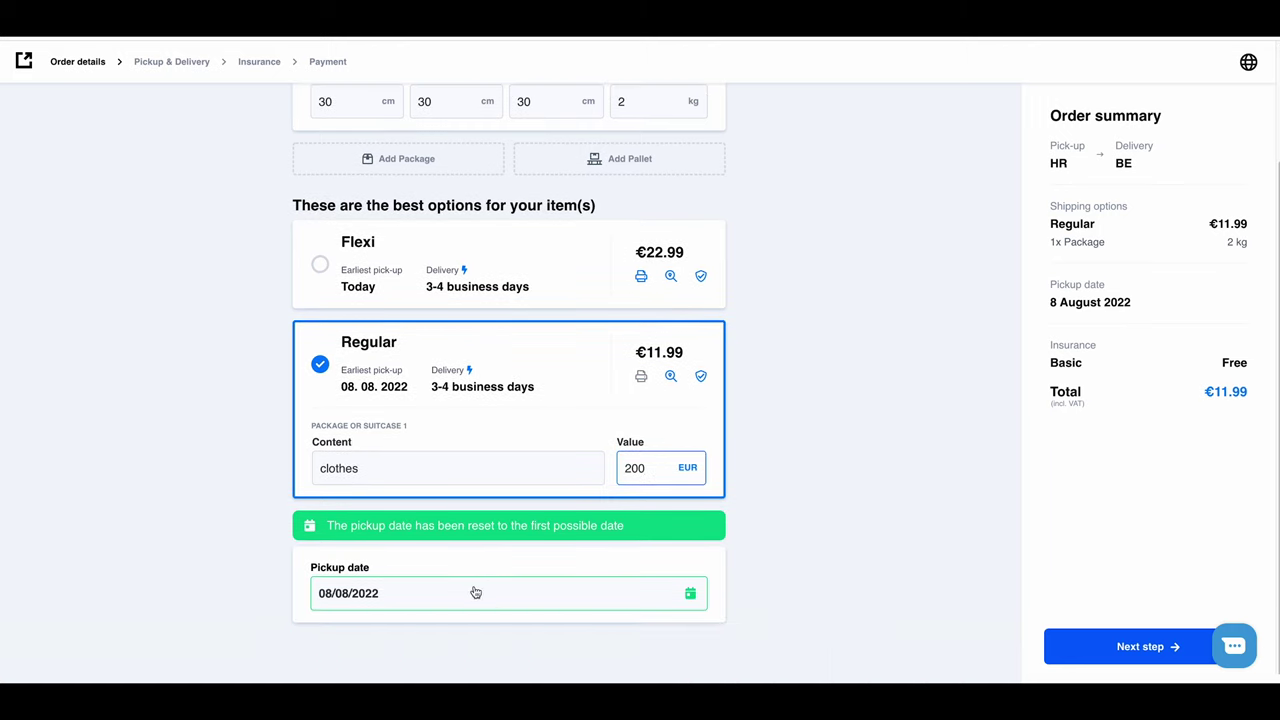
{"action": "left_click", "coordinate": [474, 592]}
{"action": "scroll", "coordinate": [474, 593], "scroll_direction": "down", "scroll_amount": 1}
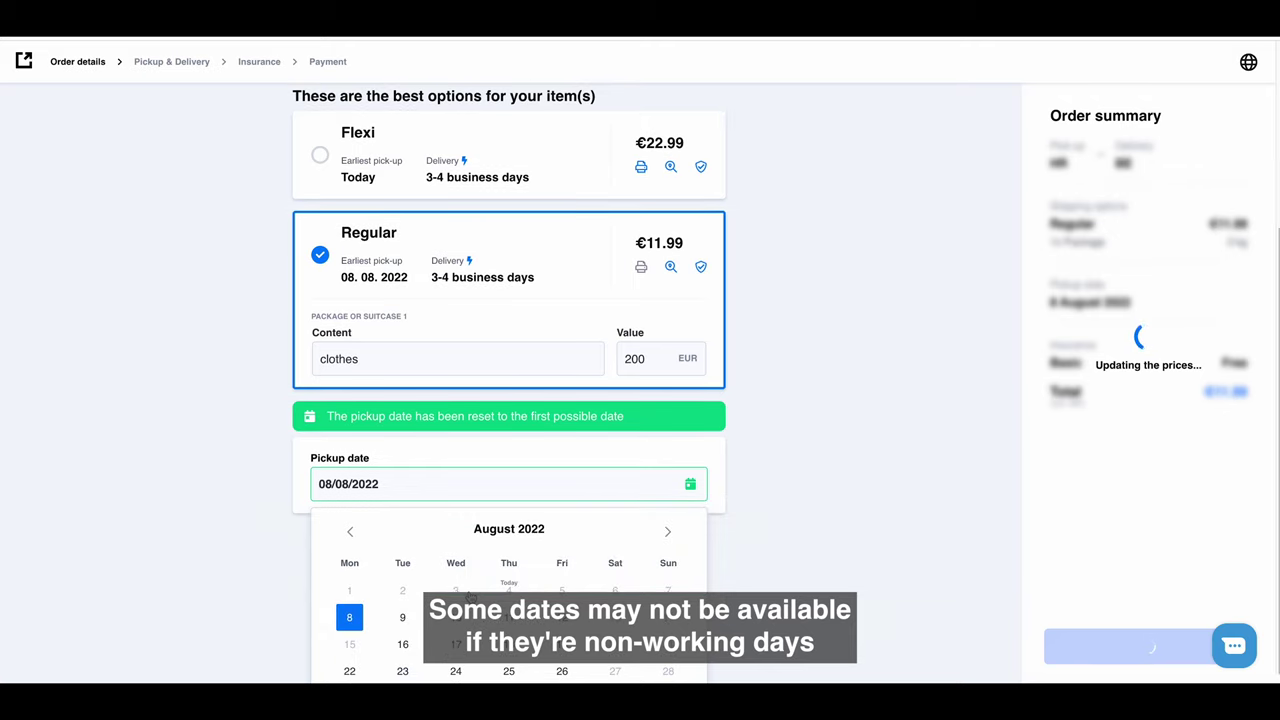
{"action": "left_click", "coordinate": [343, 617]}
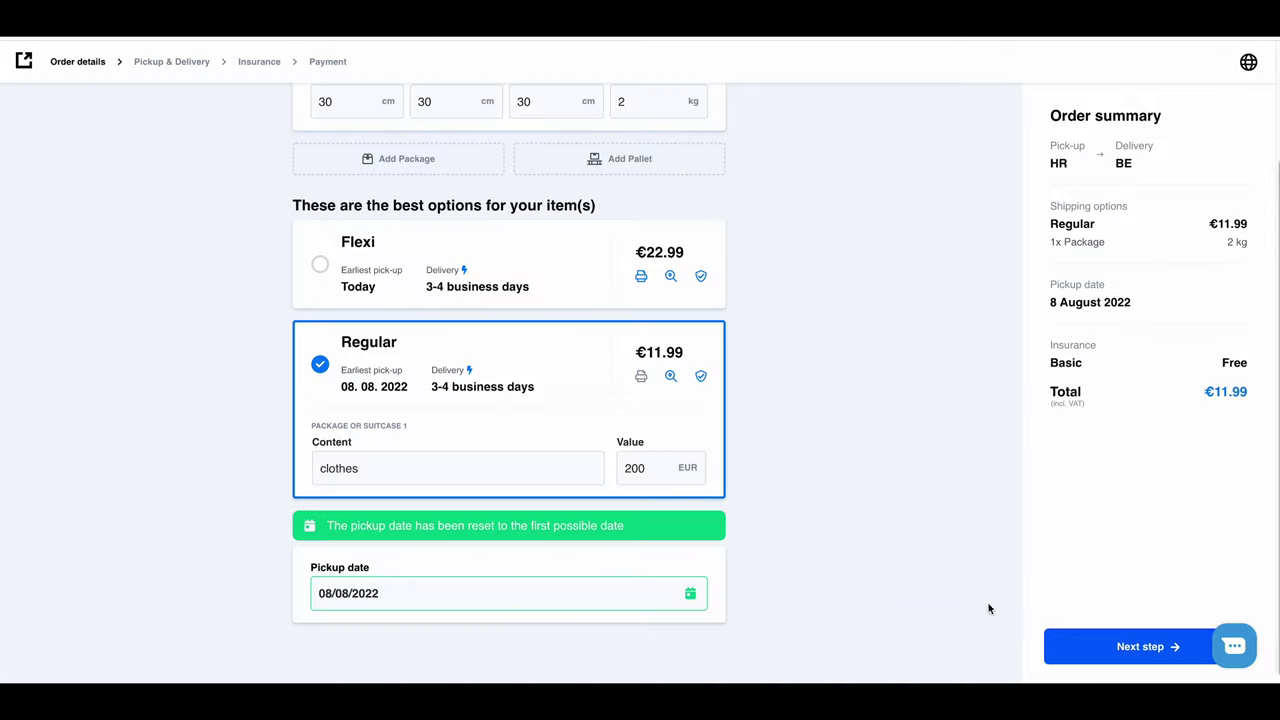
Enter the sender's full name, Zadar pickup address and phone number
{"action": "left_click", "coordinate": [1122, 645]}
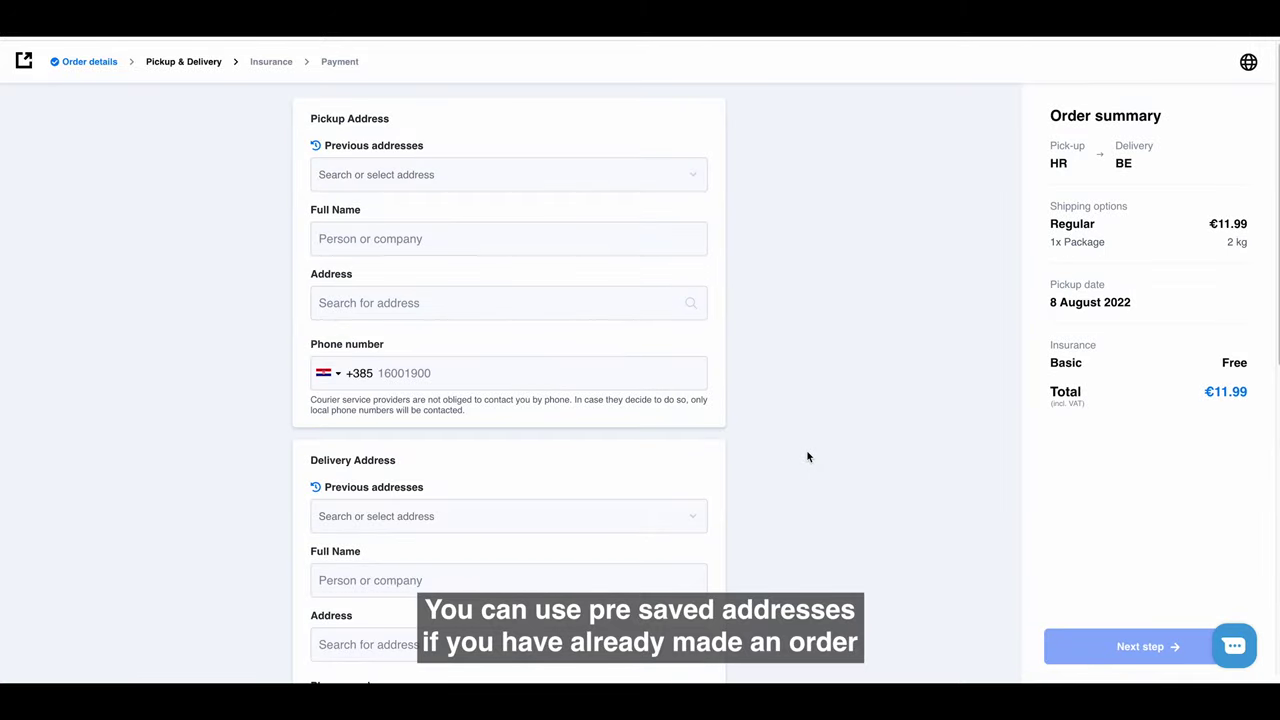
{"action": "left_click", "coordinate": [543, 238]}
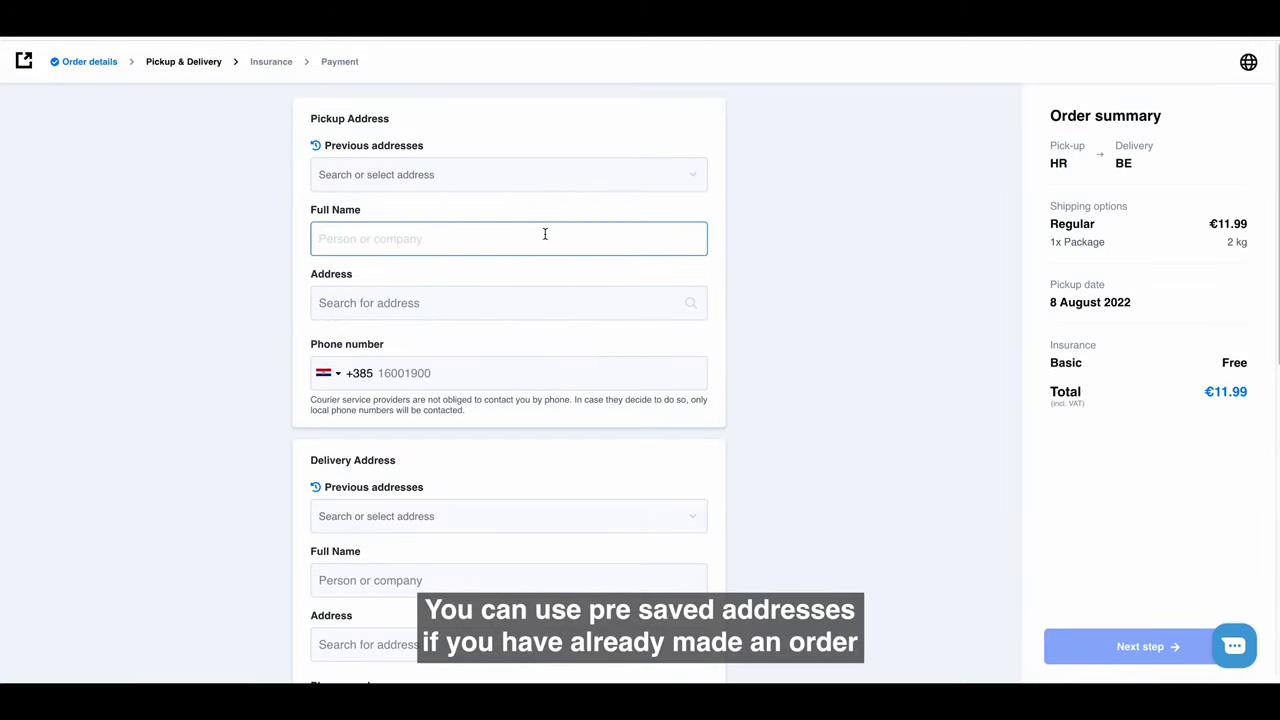
{"action": "key", "text": "Tab"}
{"action": "type", "text": "Petrčane"}
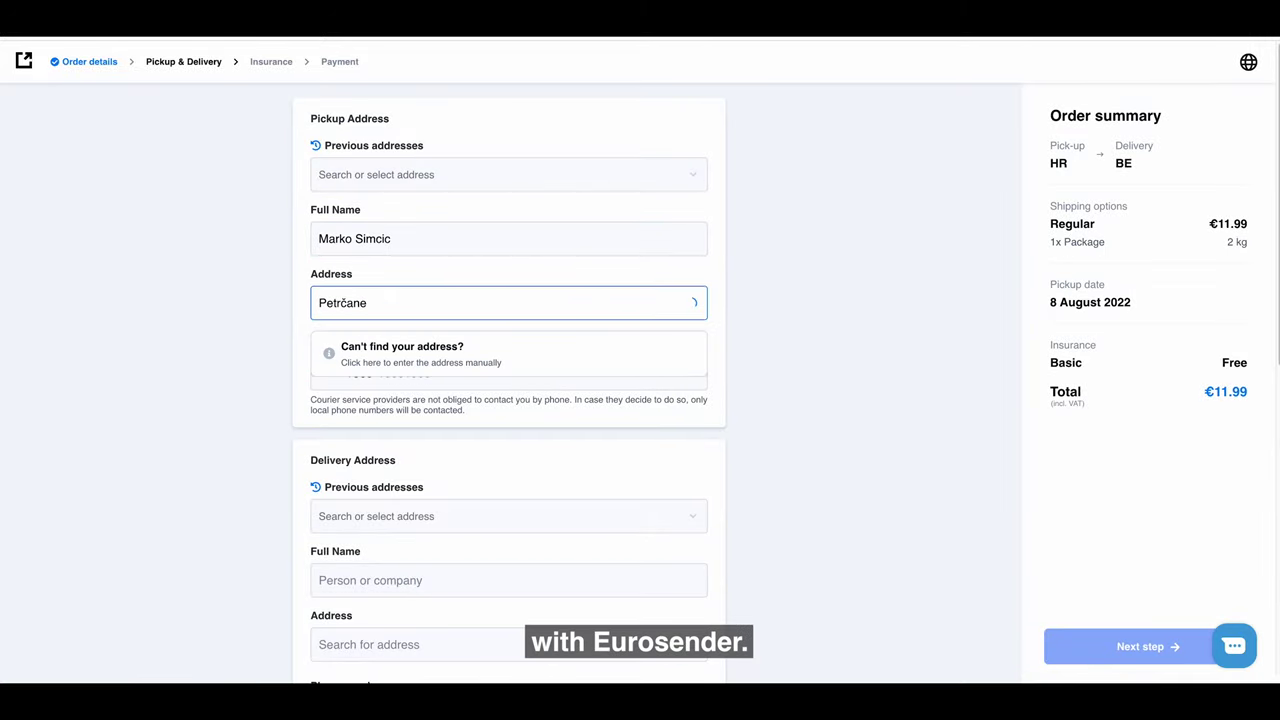
{"action": "key", "text": "Return"}
{"action": "type", "text": "16001"}
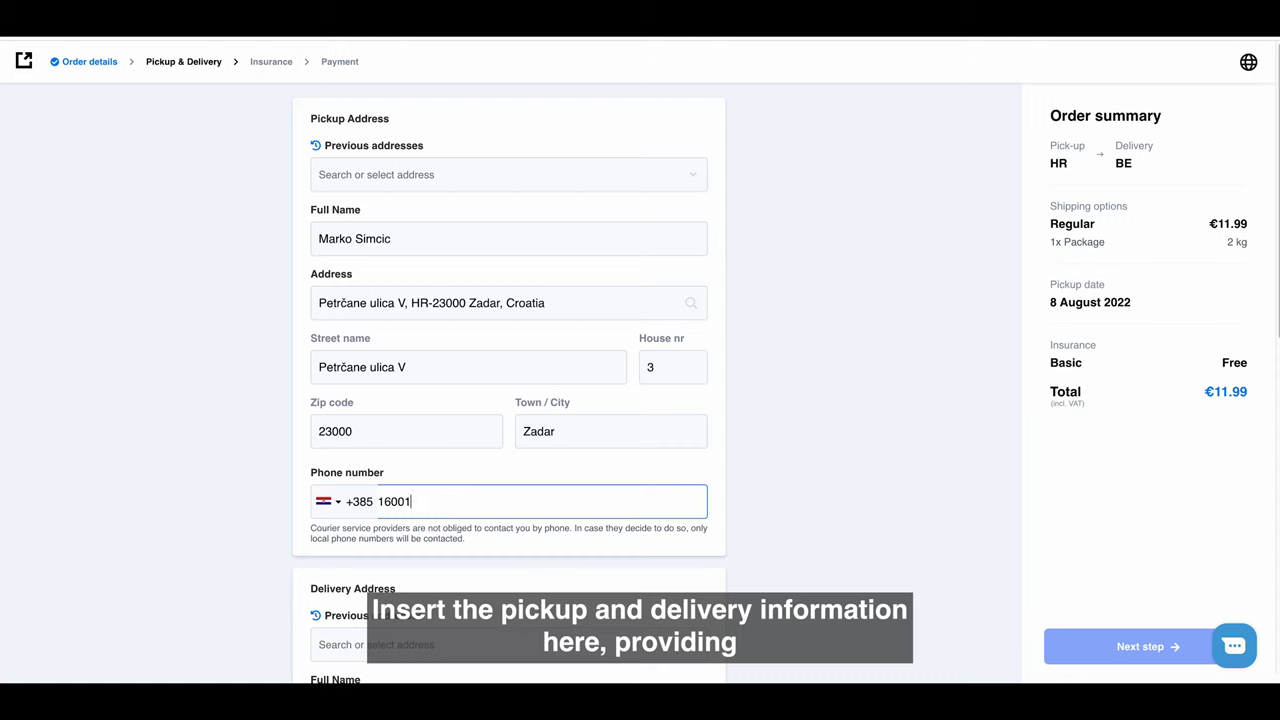
{"action": "type", "text": "603"}
{"action": "scroll", "coordinate": [449, 503], "scroll_direction": "down", "scroll_amount": 5}
Enter the receiver's full name, Florenville delivery address and phone number
{"action": "left_click", "coordinate": [368, 220]}
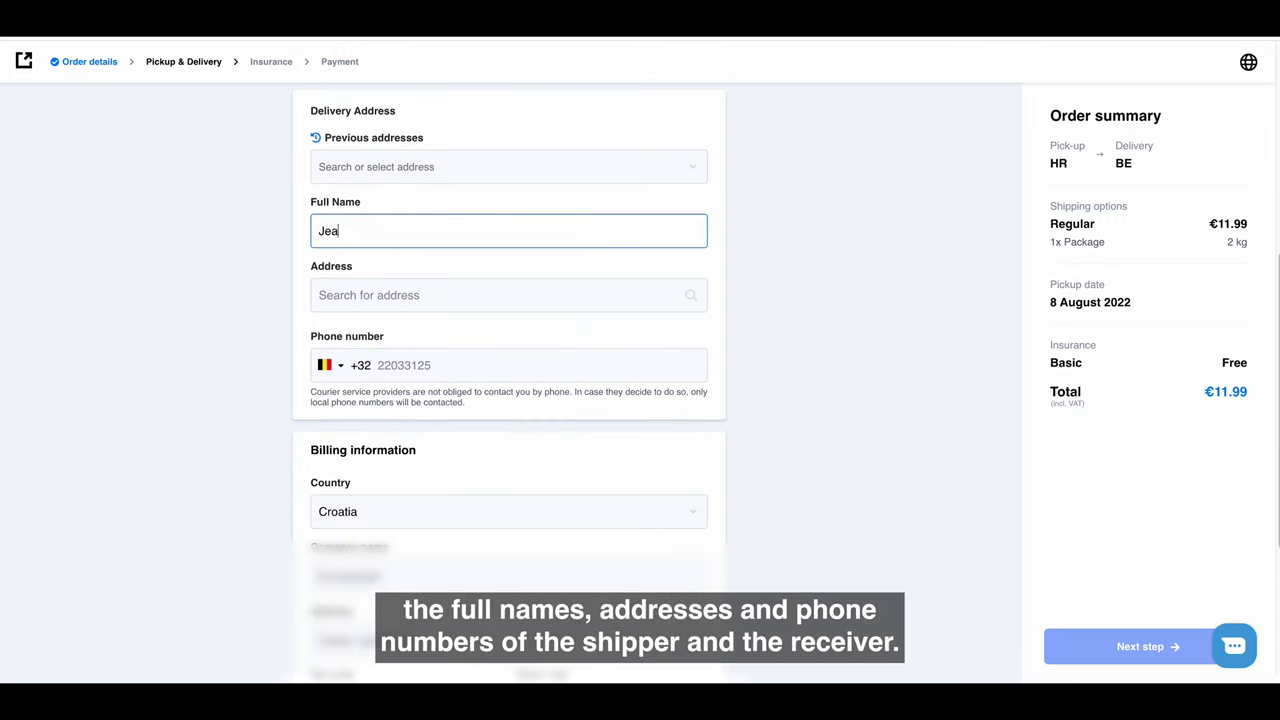
{"action": "left_click", "coordinate": [346, 283]}
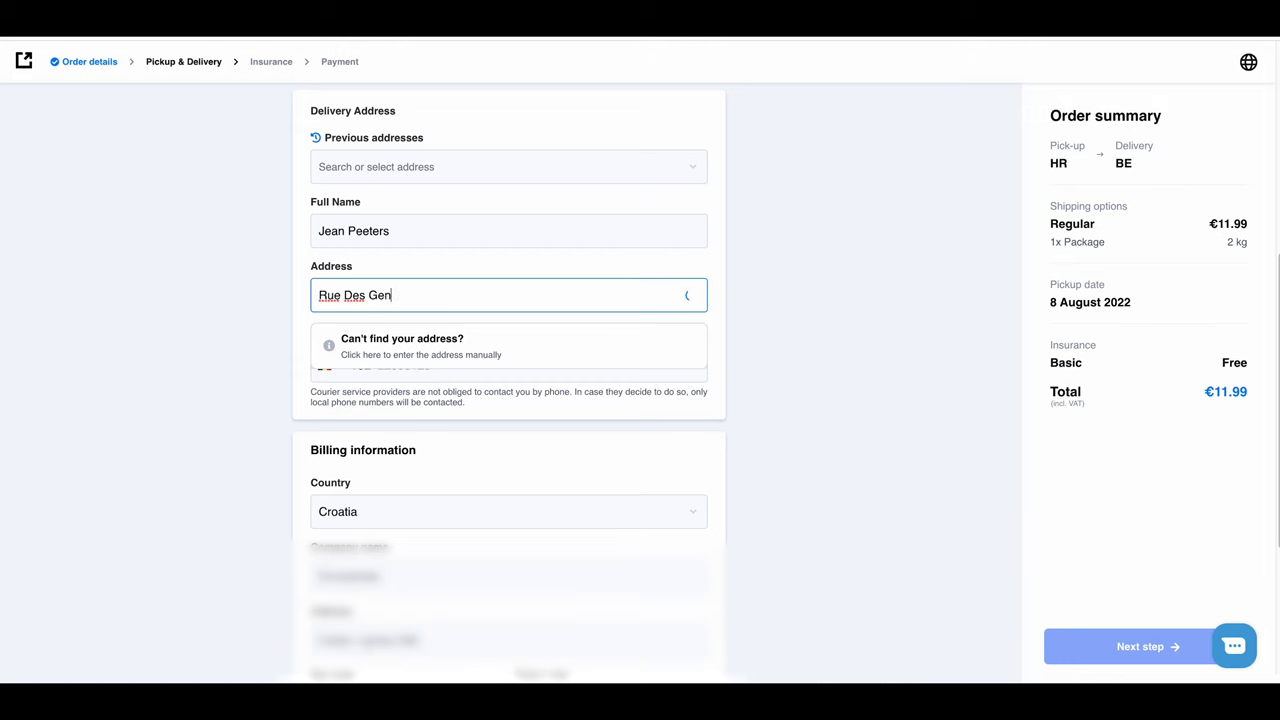
{"action": "left_click", "coordinate": [383, 340]}
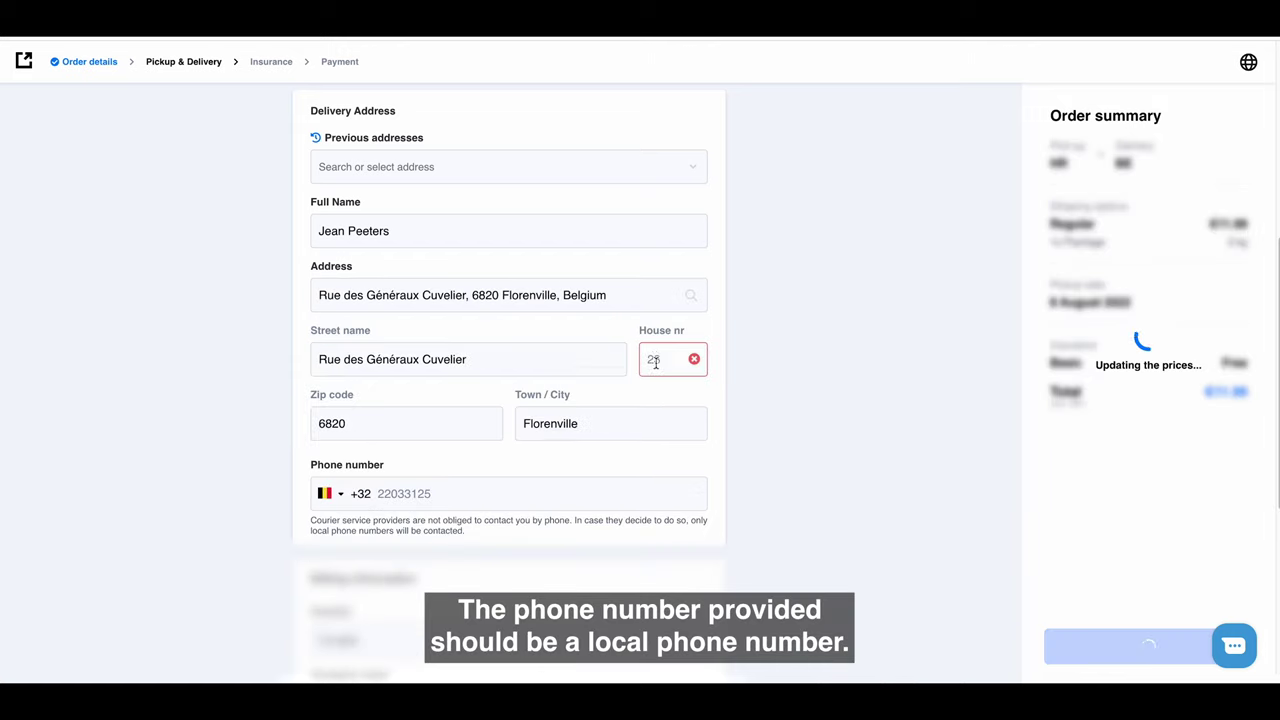
{"action": "scroll", "coordinate": [500, 416], "scroll_direction": "down", "scroll_amount": 1}
{"action": "left_click", "coordinate": [478, 396]}
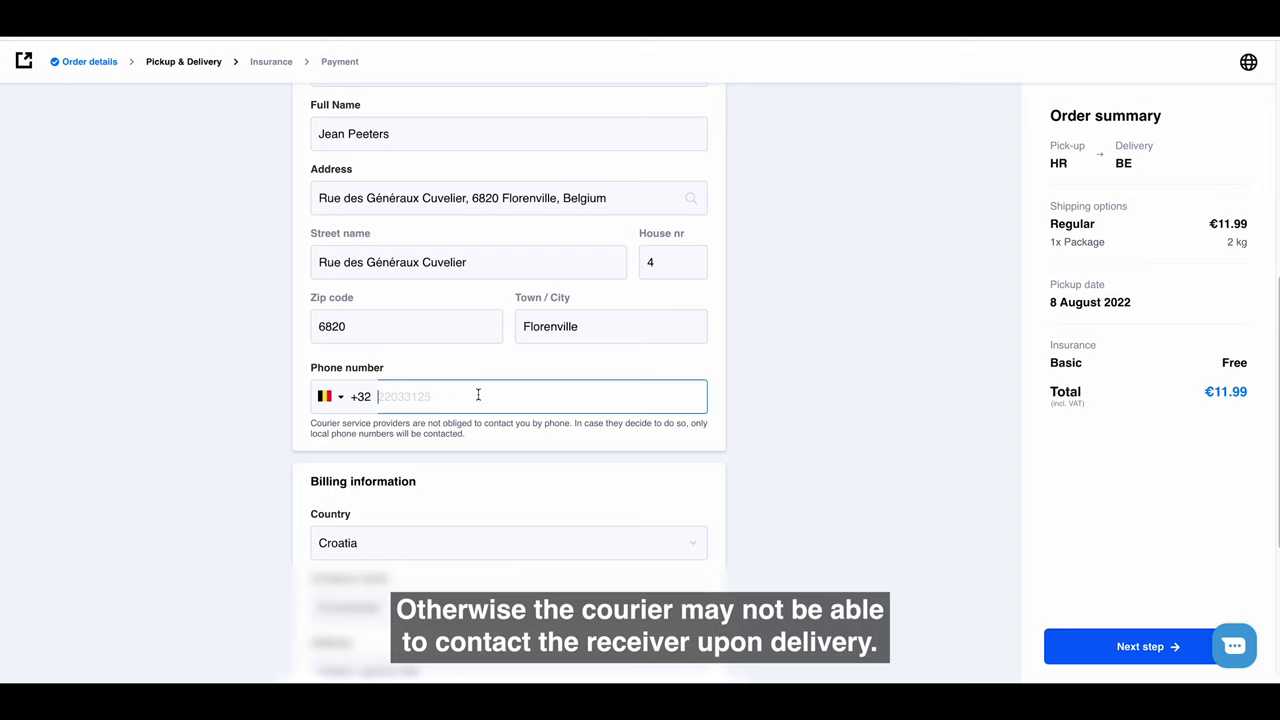
{"action": "type", "text": "22033125"}
{"action": "scroll", "coordinate": [790, 362], "scroll_direction": "down", "scroll_amount": 4}
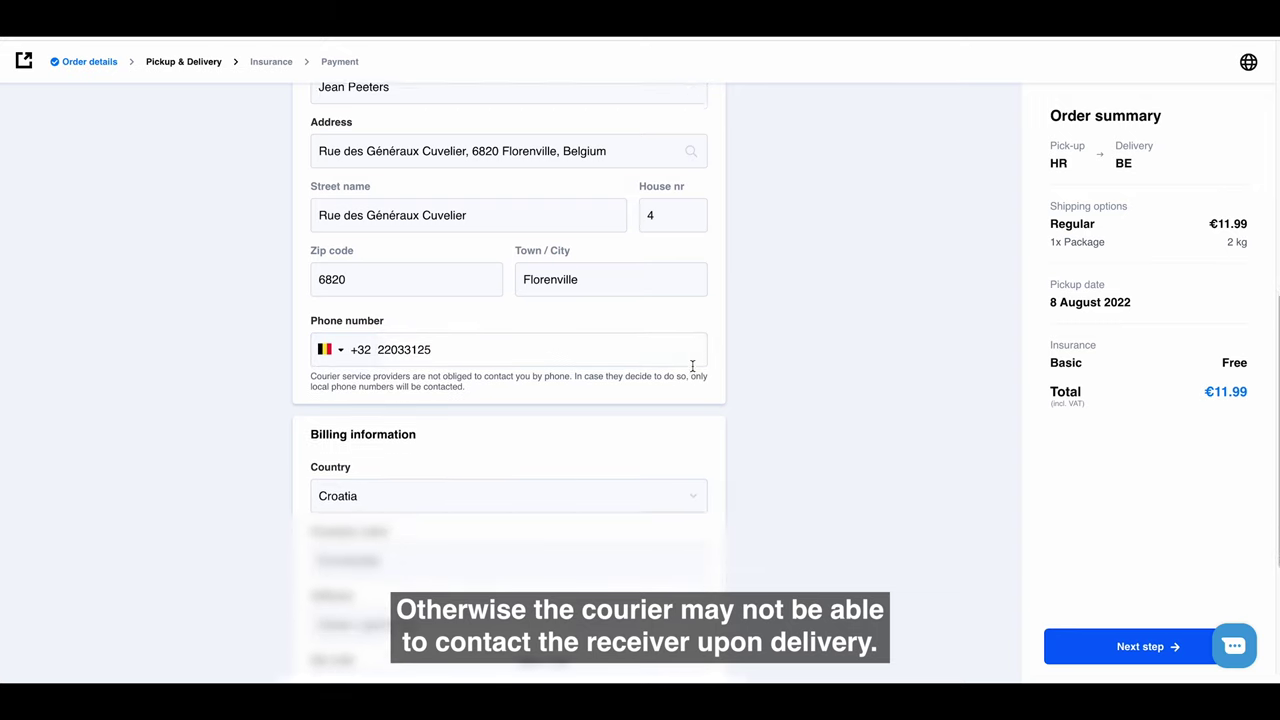
Continue to the Insurance step, keeping the free Standard cover
{"action": "left_click", "coordinate": [1085, 646]}
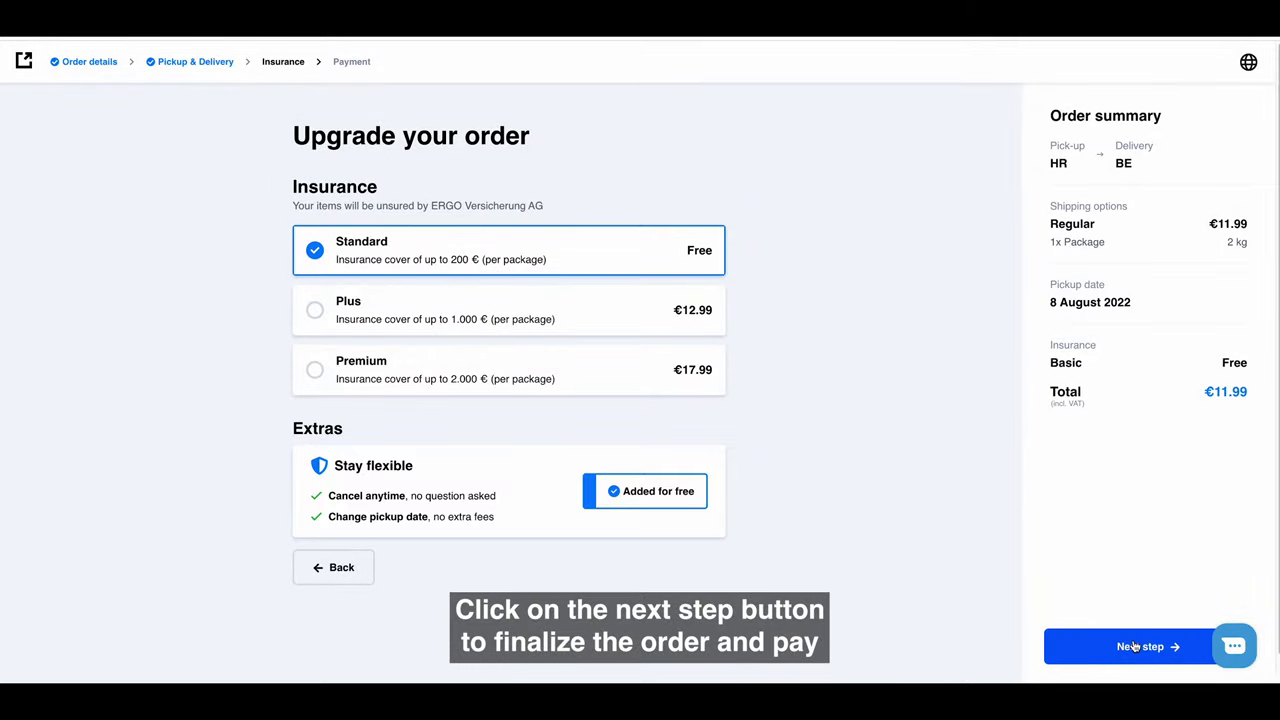
Proceed from Insurance to the Payment step with its €11.99 total
{"action": "left_click", "coordinate": [1133, 646]}
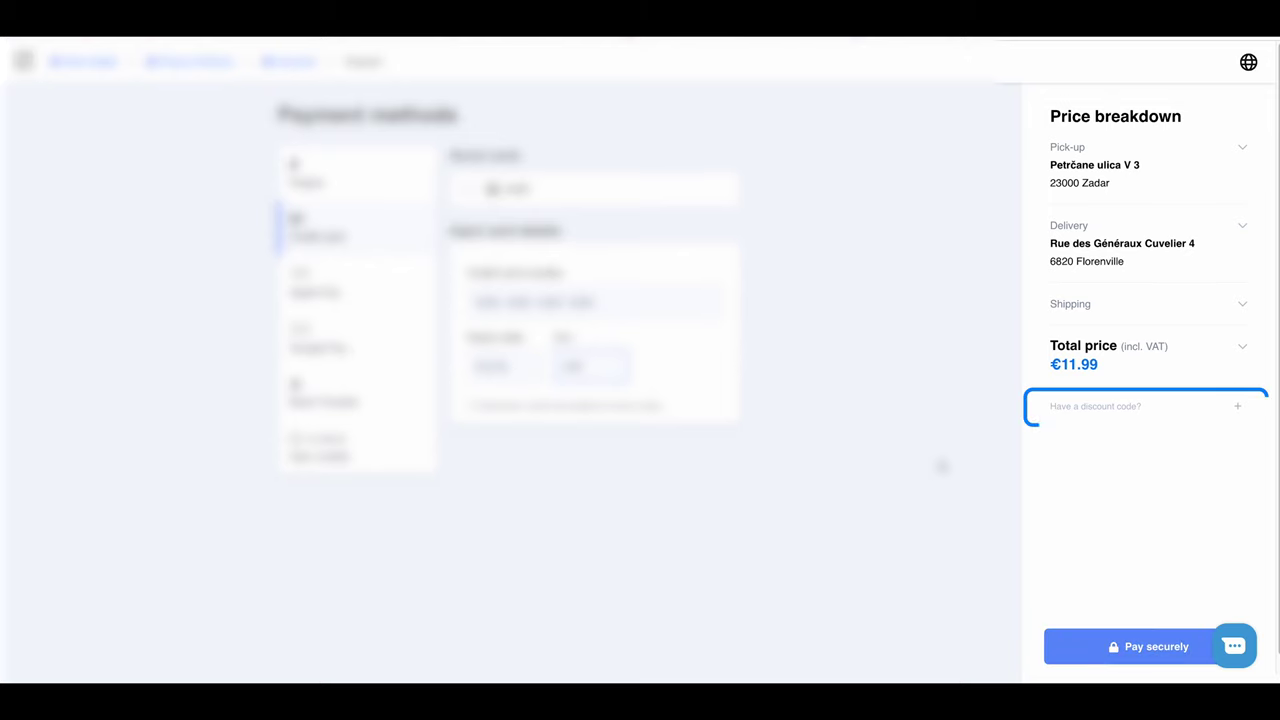
Pay securely for the €11.99 shipment order
{"action": "left_click", "coordinate": [1115, 650]}
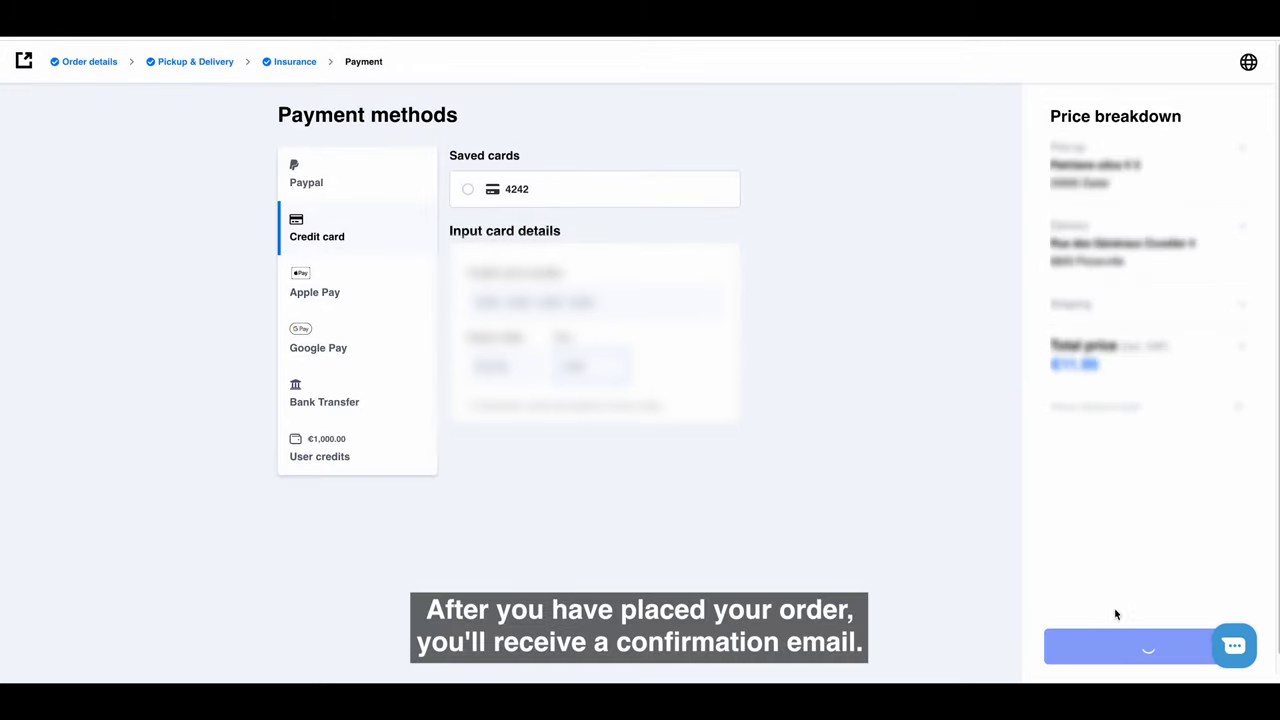